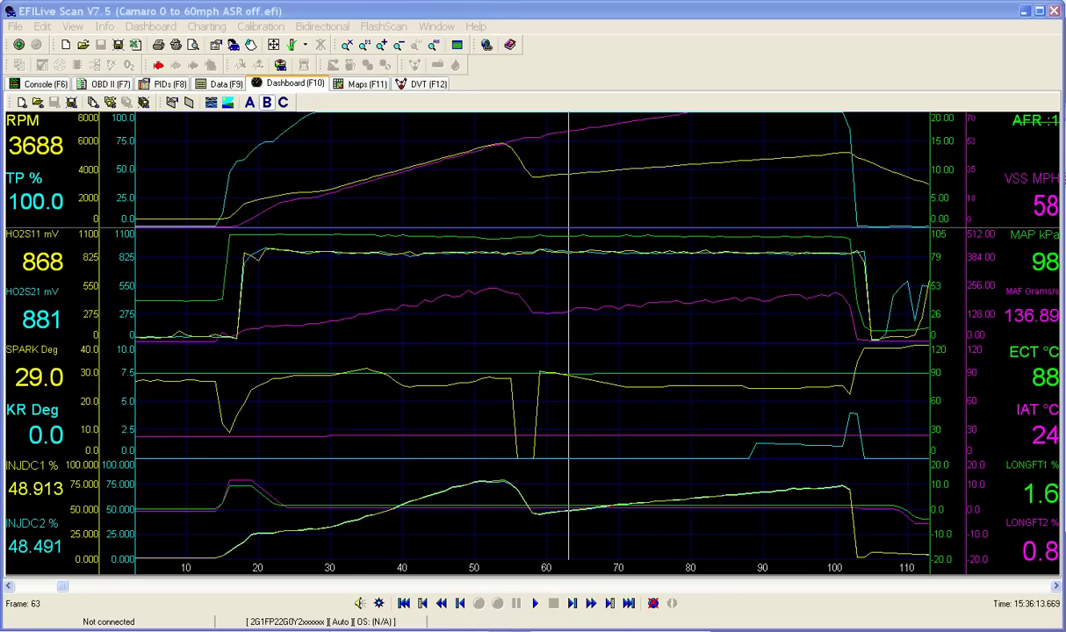
Examine the sensor values around the initial throttle opening, near frames 14 and 15 of the ASR off log
drag(129, 422, 224, 366)
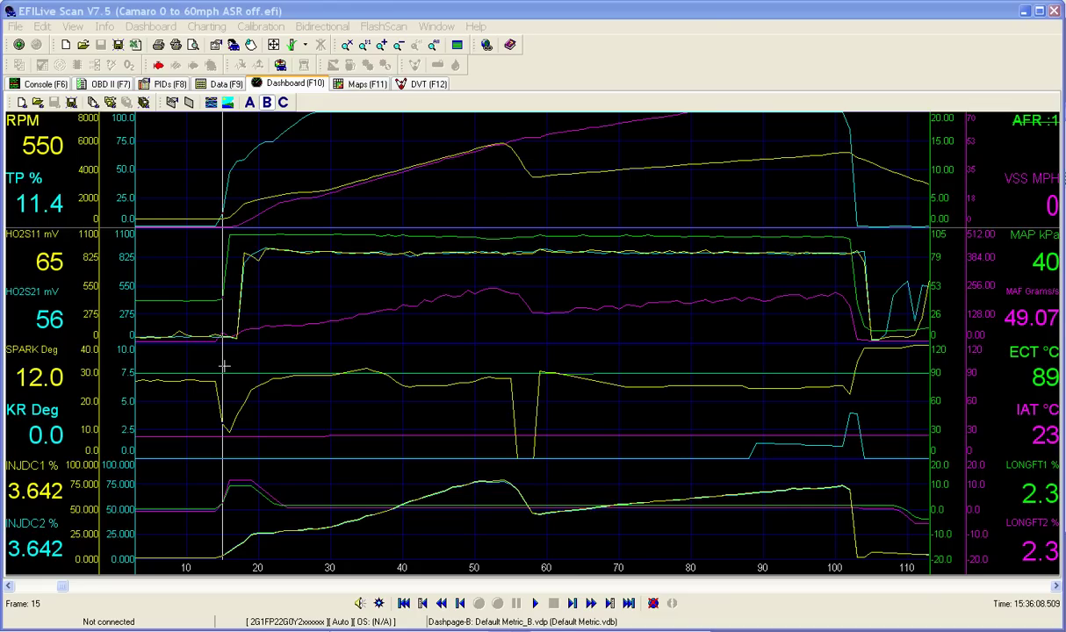
drag(224, 366, 217, 324)
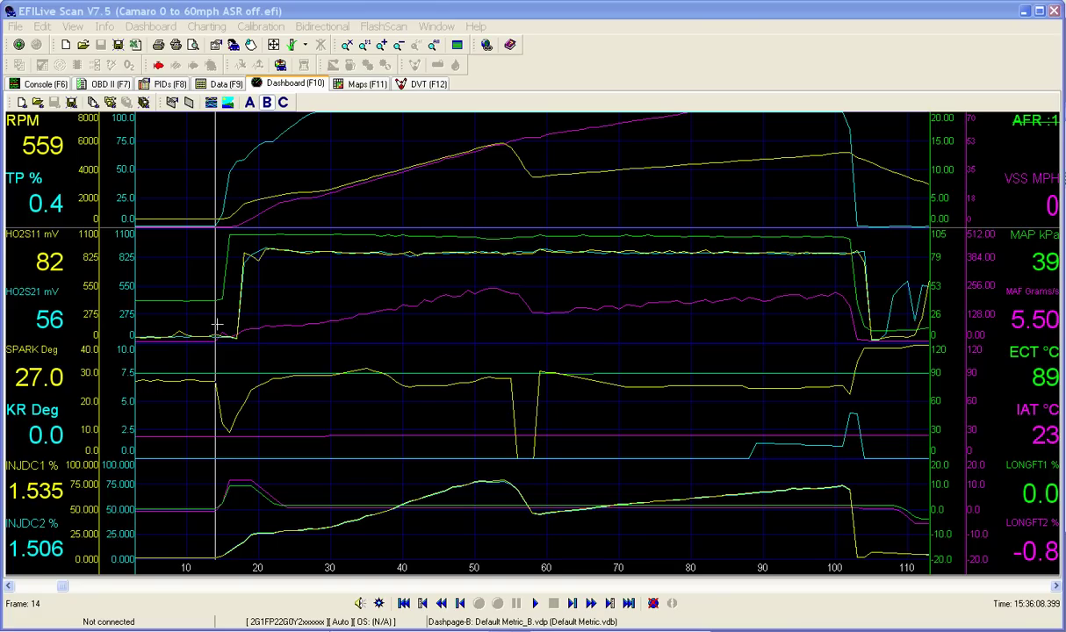
drag(217, 325, 431, 62)
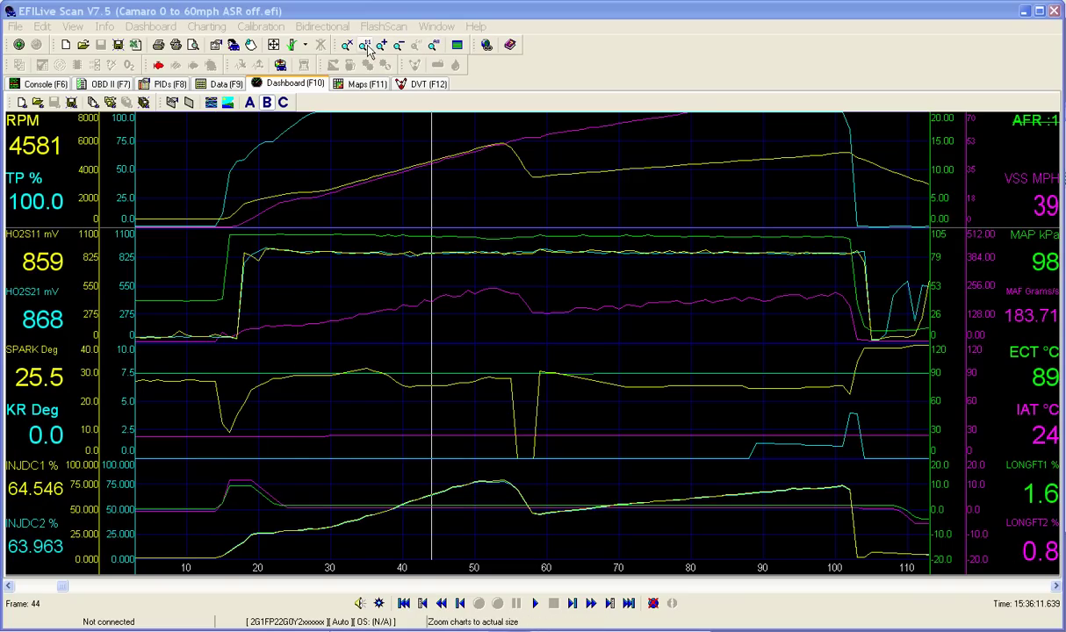
Fit the whole ASR off log into the charts and zoom them to a selection of frames 12 to 145
click(436, 47)
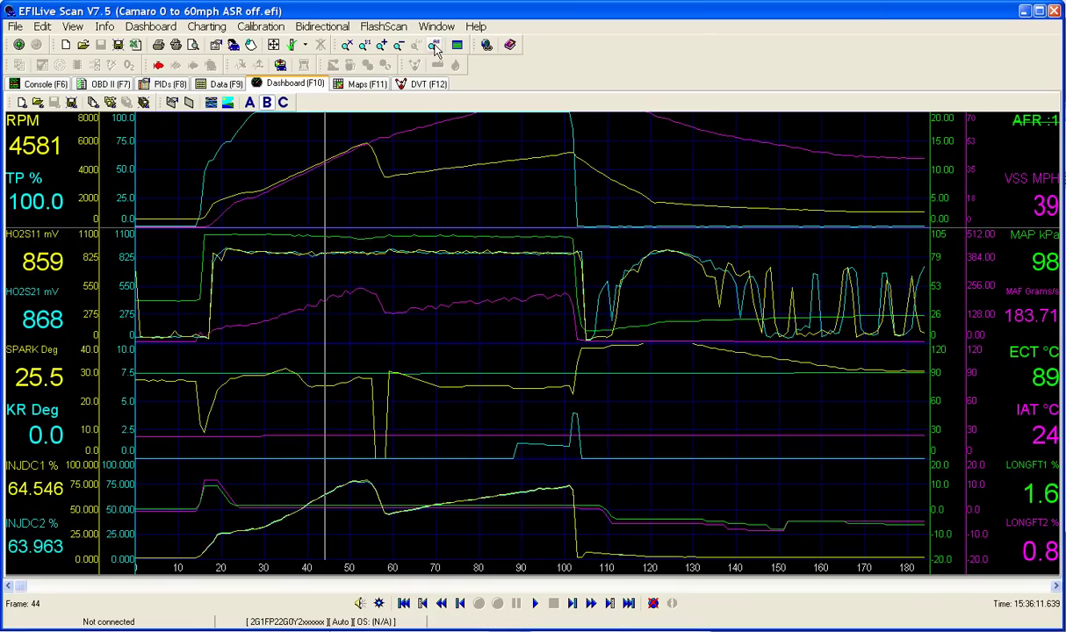
drag(351, 290, 757, 325)
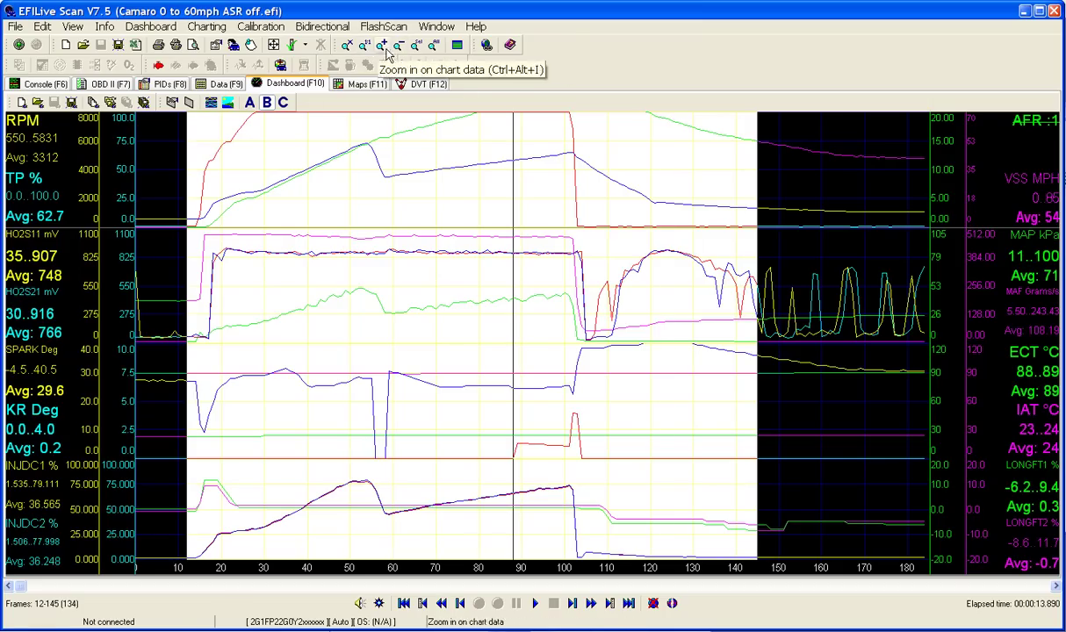
click(415, 45)
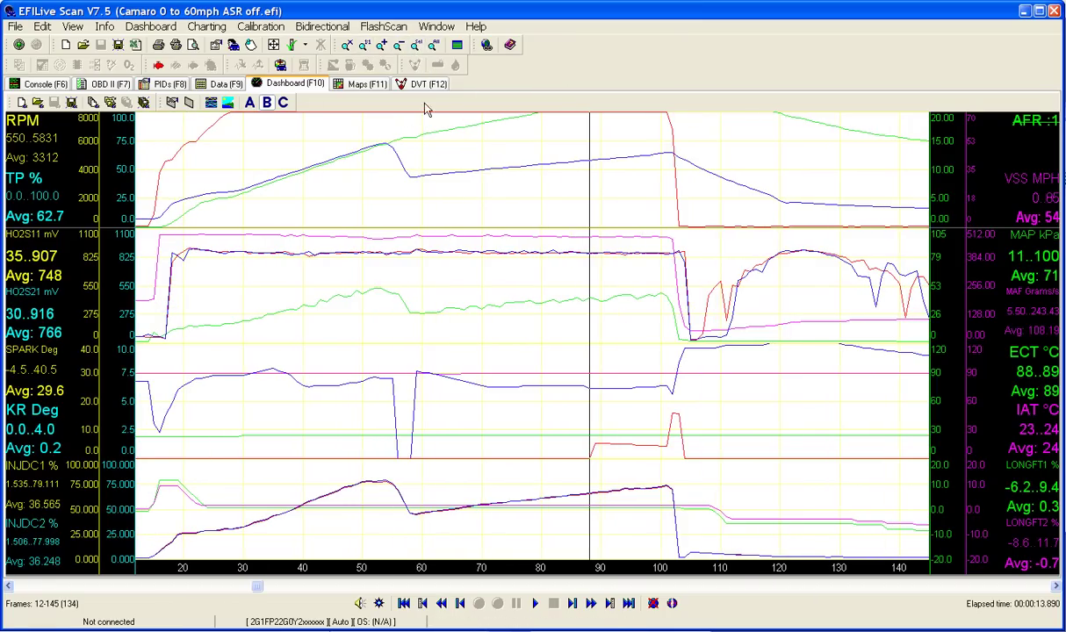
Measure the ASR off run's 0 to 60 mph time by selecting frames 14 to 65
click(369, 266)
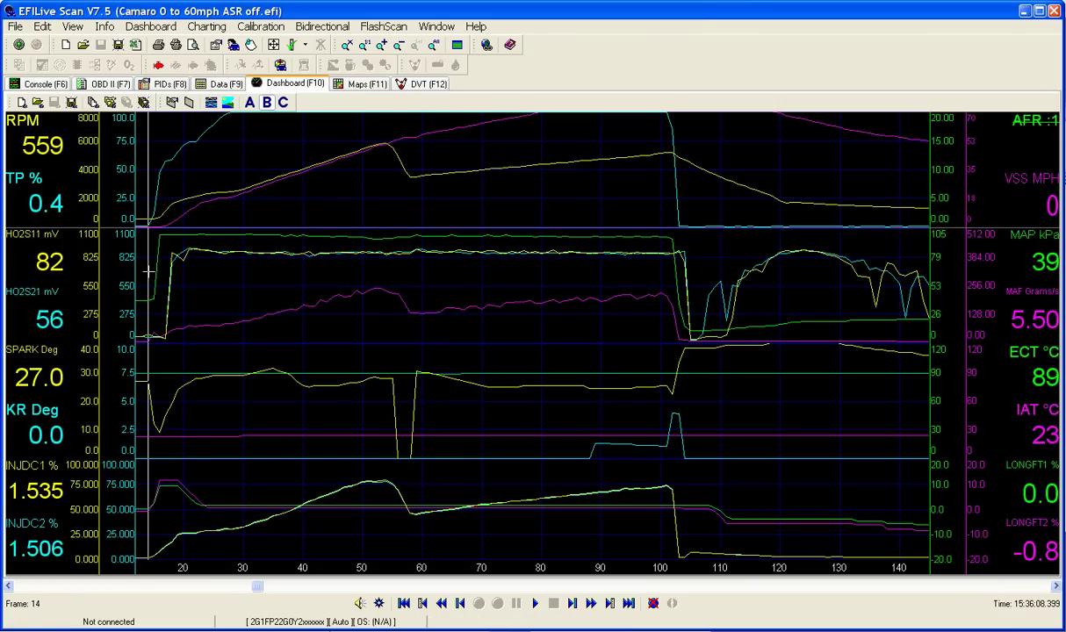
drag(149, 271, 255, 271)
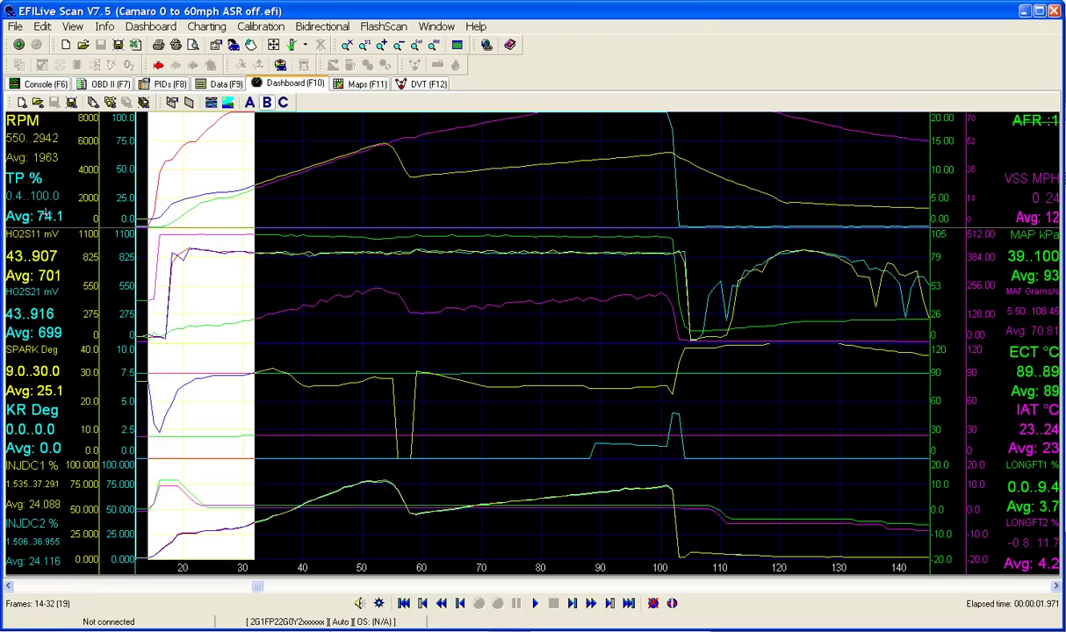
click(164, 201)
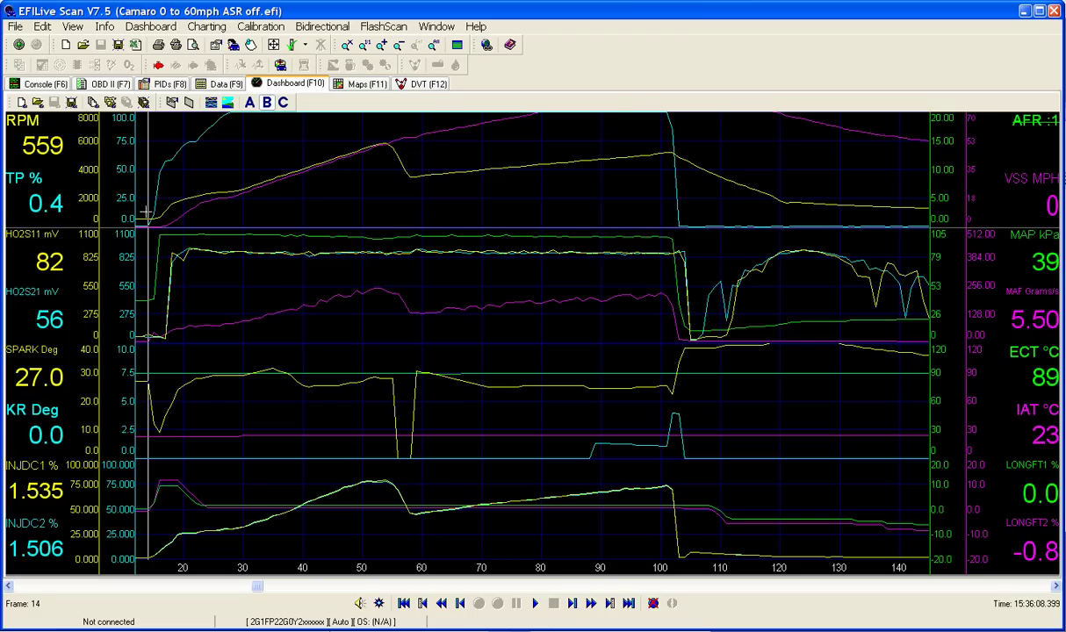
mouse_move(145, 211)
mouse_down()
mouse_move(159, 212)
mouse_move(135, 212)
mouse_move(157, 210)
mouse_move(148, 210)
mouse_up()
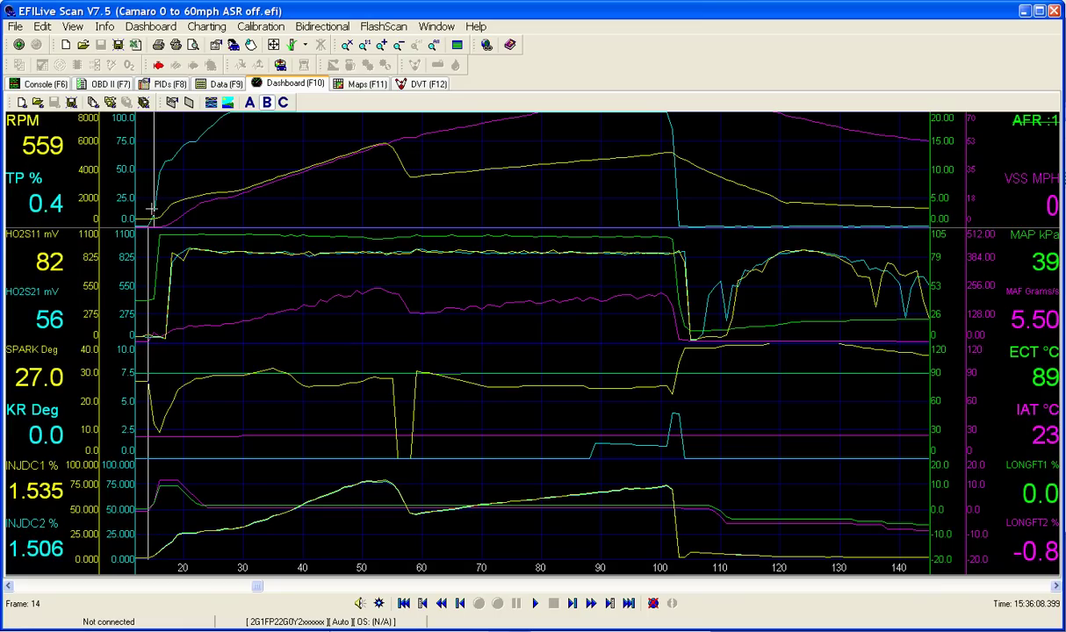
drag(148, 210, 453, 208)
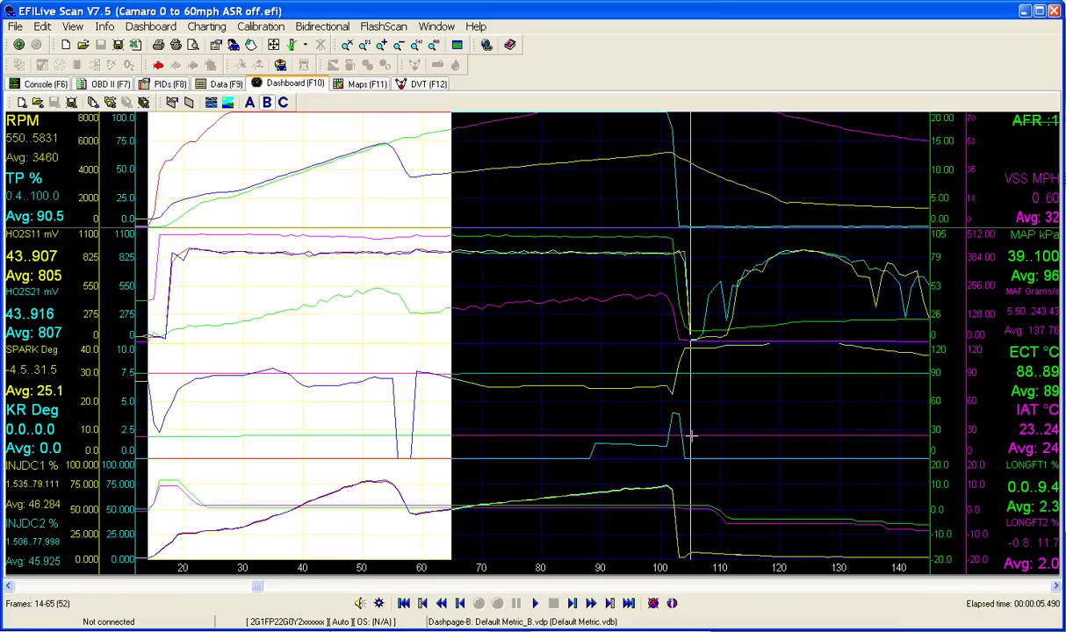
Switch to the ASR on log, measure its 0 to 60 mph time over frames 15 to 69, and clear the selection
key(alt+Tab)
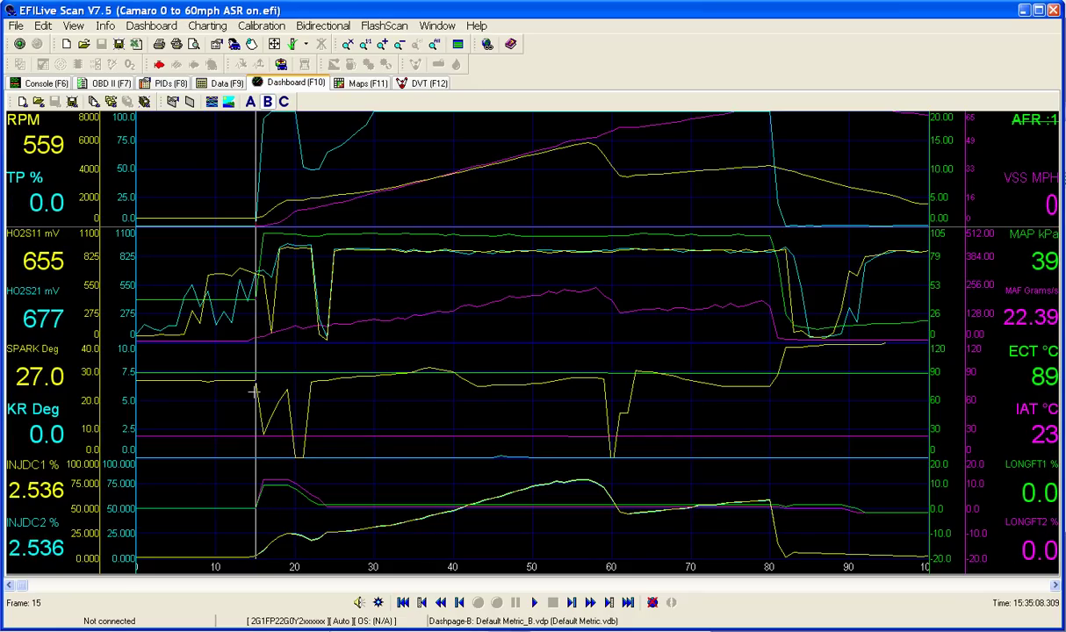
drag(255, 392, 678, 388)
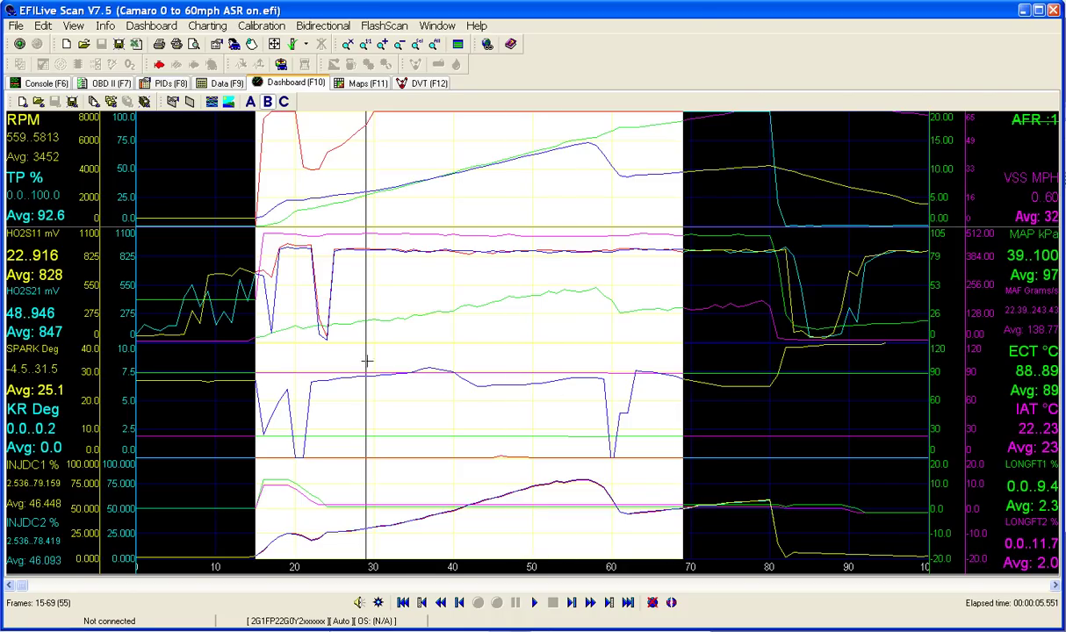
click(371, 428)
Compare the acceleration run in the ASR on log with the ASR off log, checking frames 15 to 69 again
drag(295, 341, 581, 228)
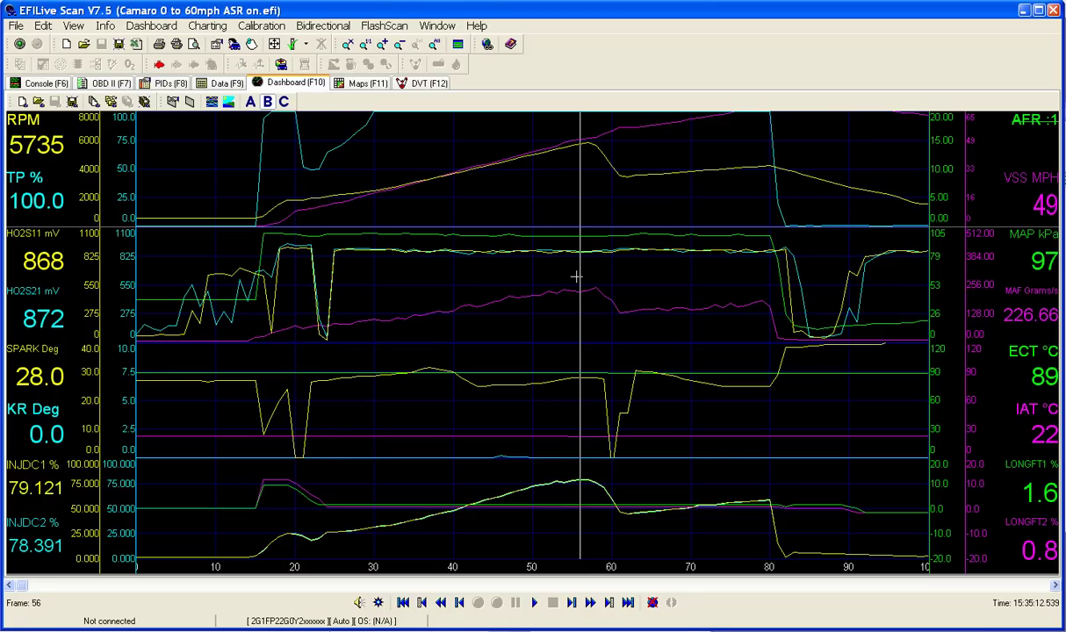
drag(575, 276, 525, 295)
key(alt+Tab)
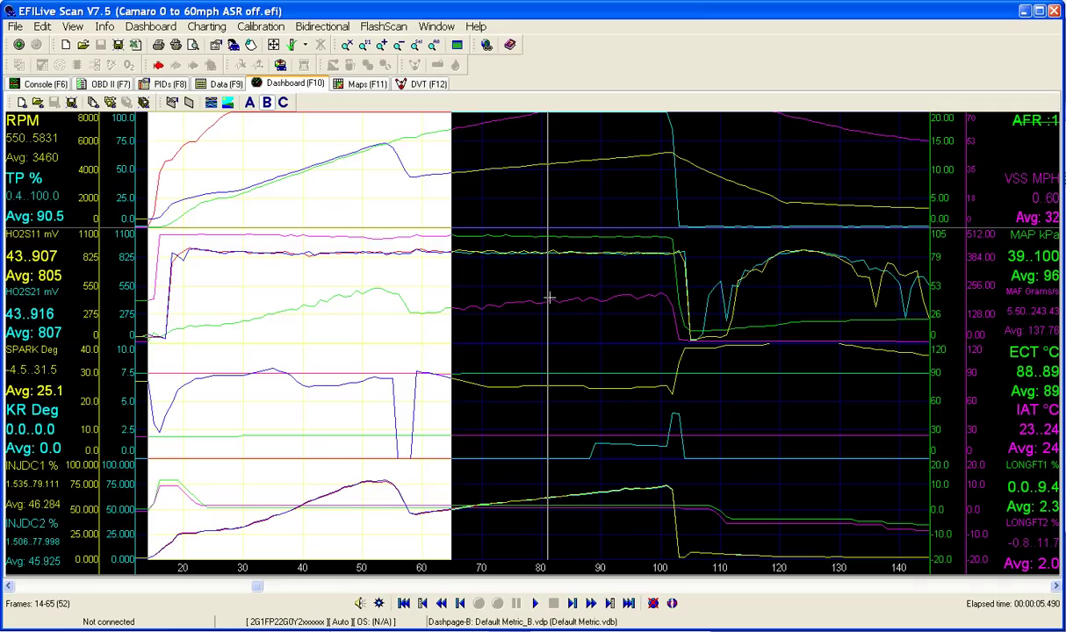
key(alt+Tab)
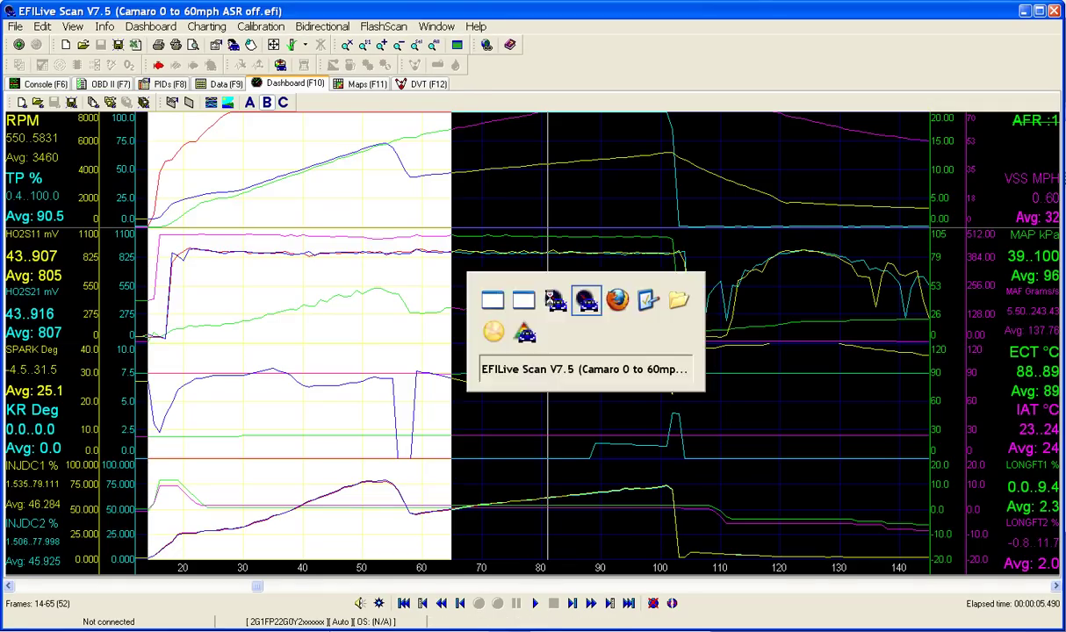
drag(549, 298, 685, 277)
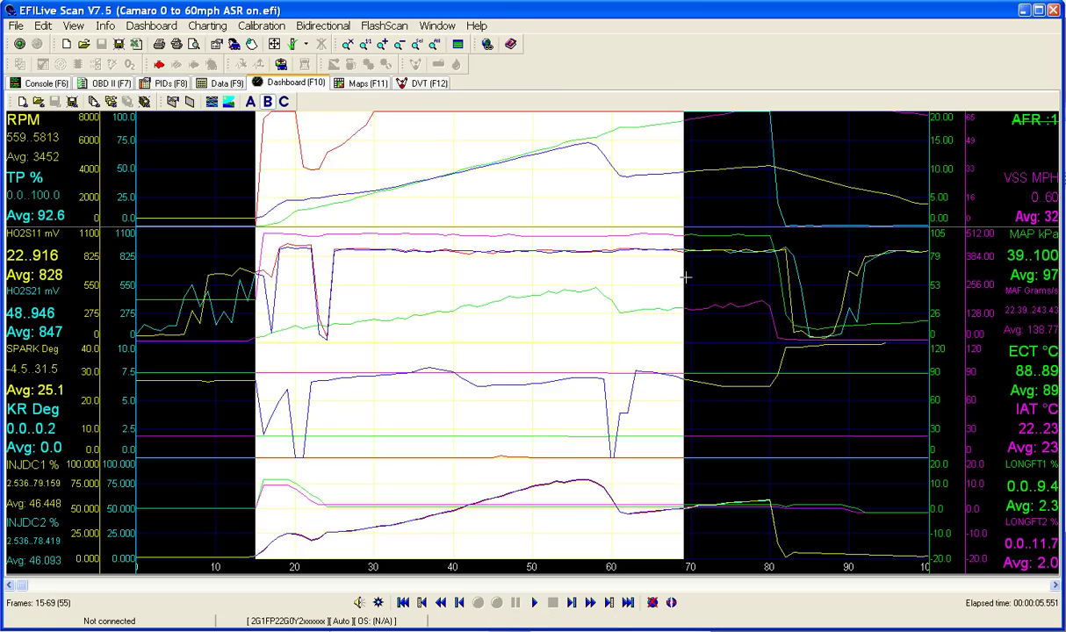
click(685, 278)
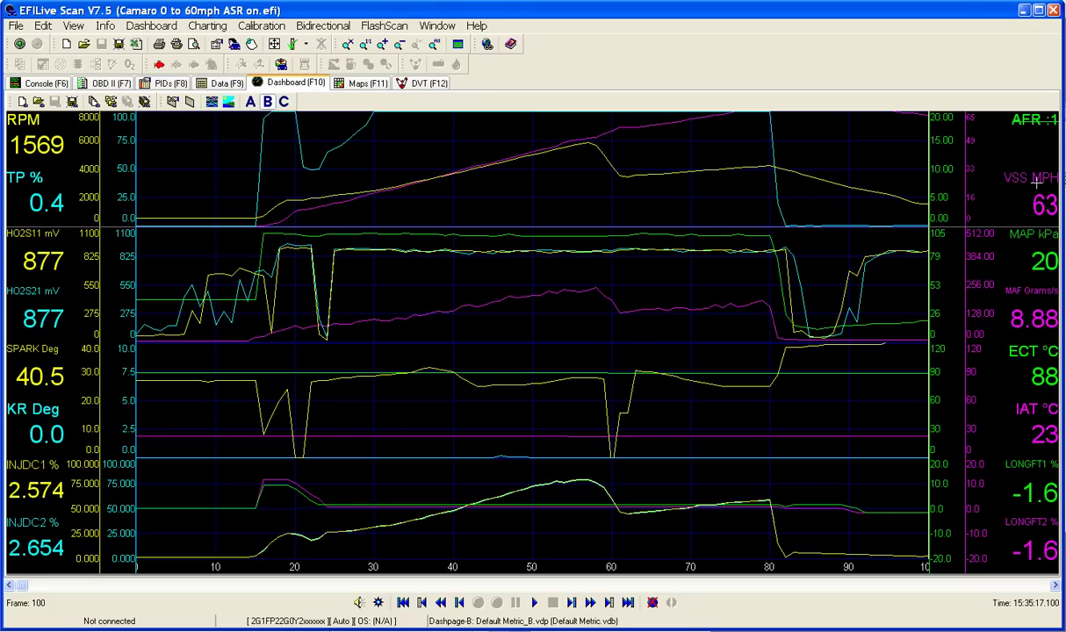
Set the maximum scale of the VSS series to 70 in the top chart's properties
right_click(1037, 184)
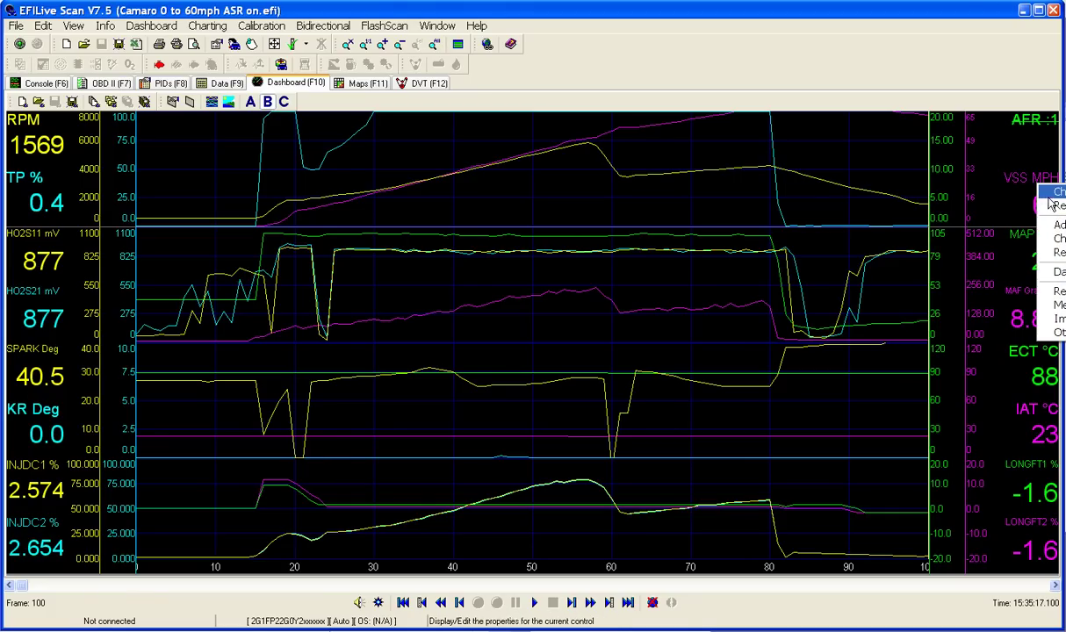
click(1049, 197)
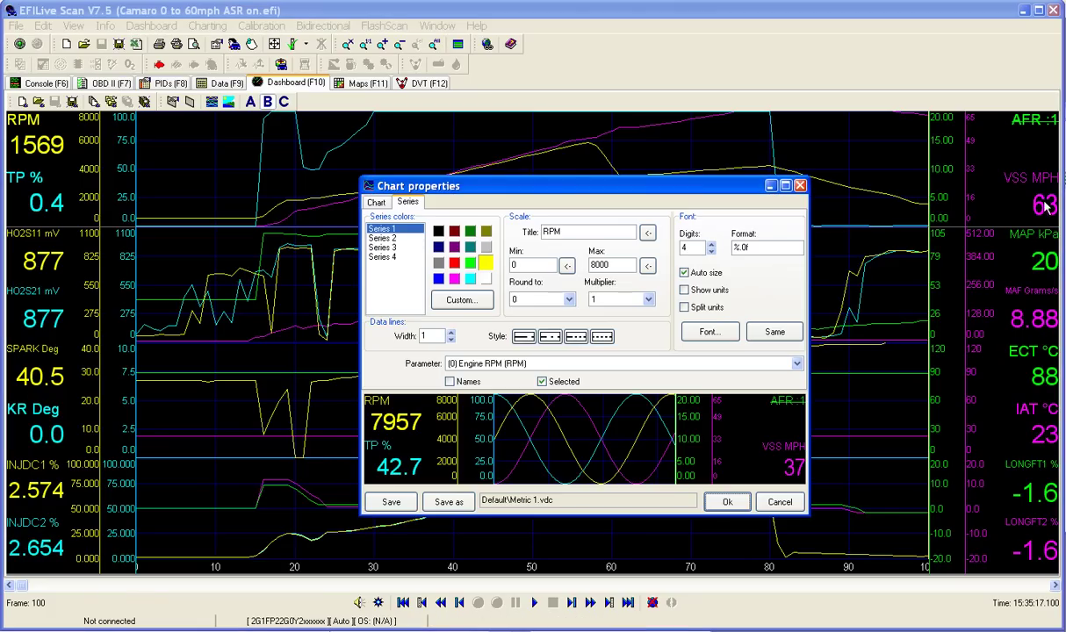
click(386, 257)
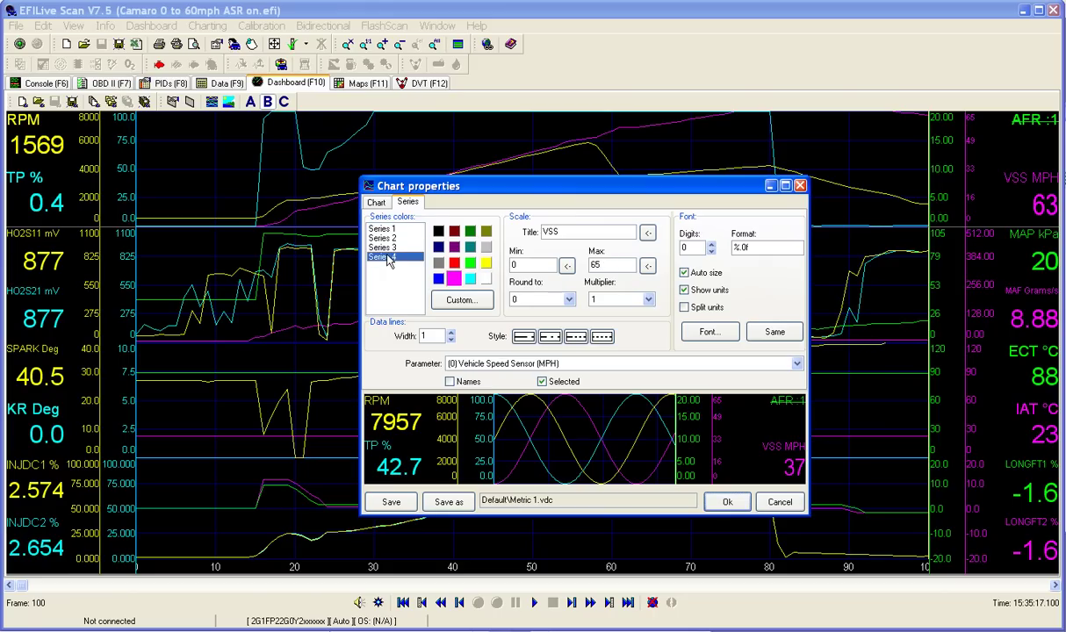
double_click(604, 265)
text(70)
click(728, 503)
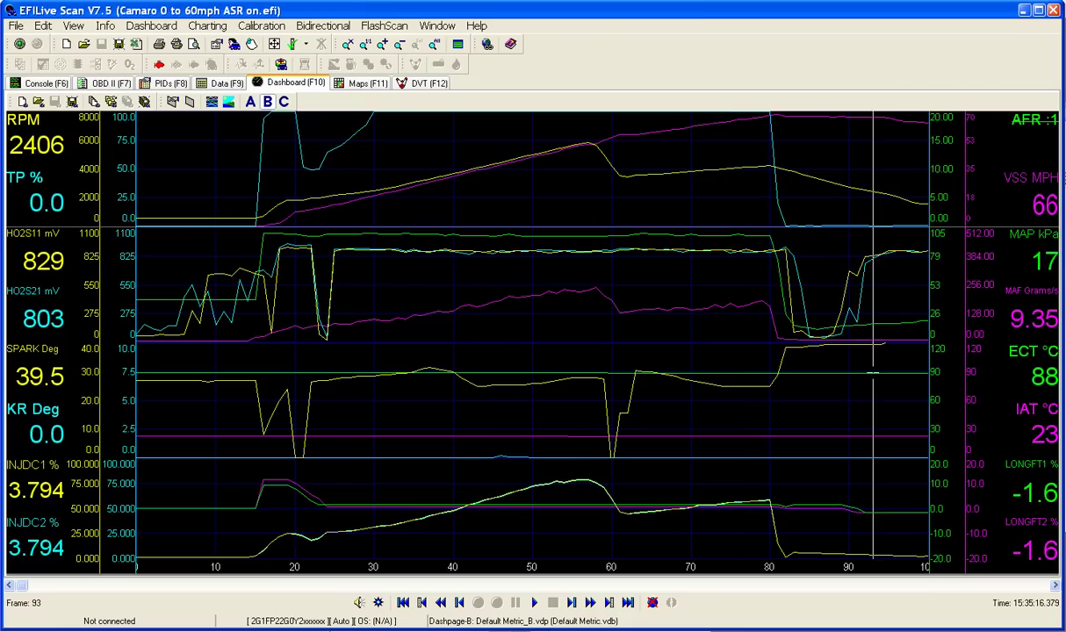
Set the VSS series to 1 digit and the number format %.1f in the top chart's properties
right_click(1018, 210)
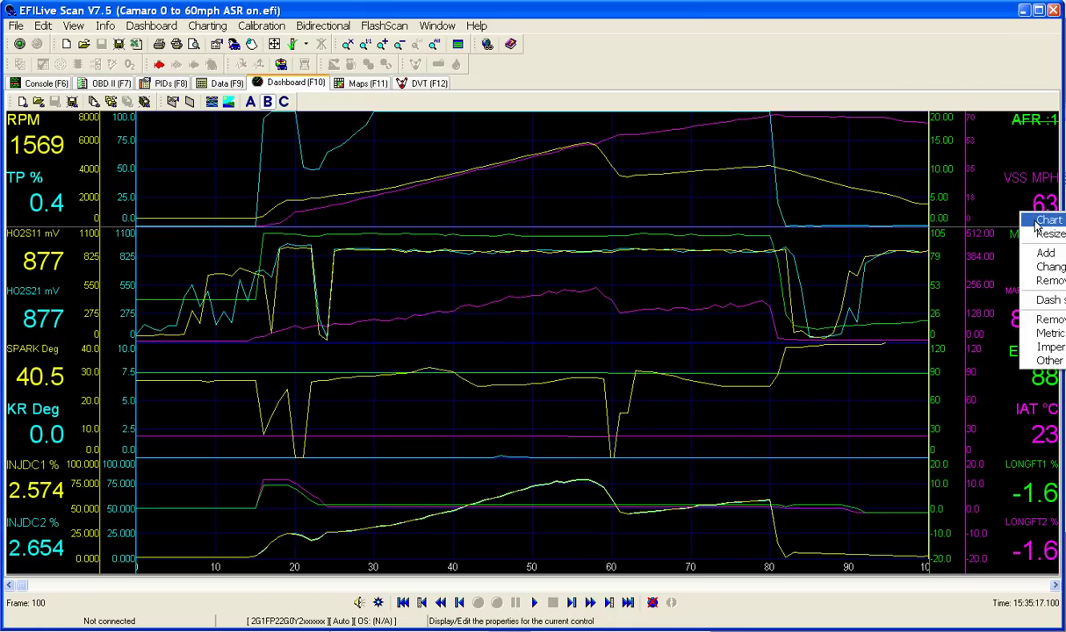
click(1046, 219)
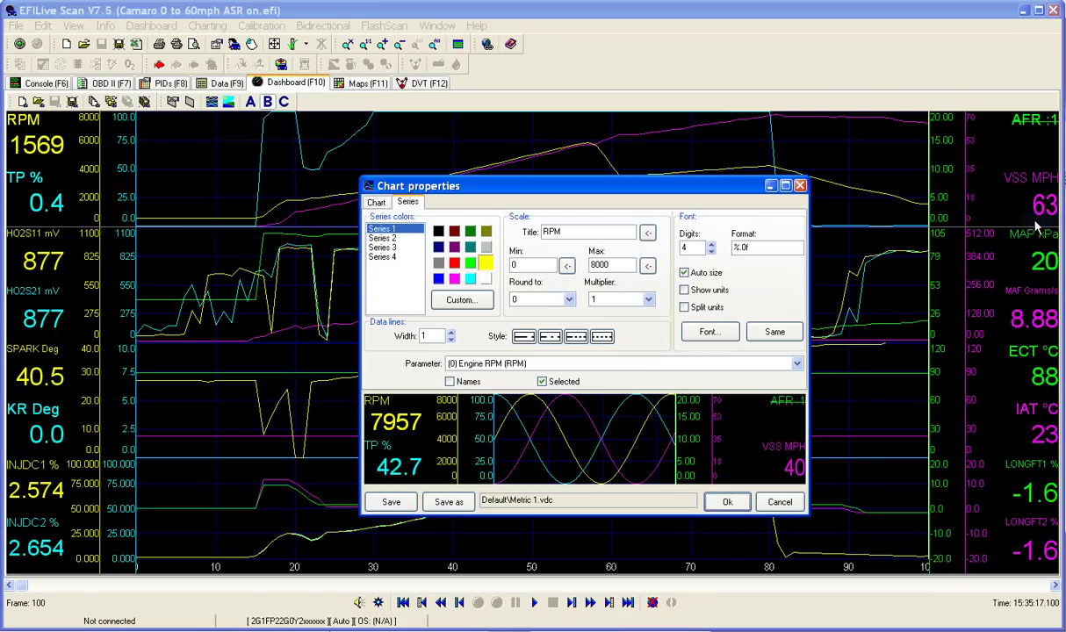
click(387, 256)
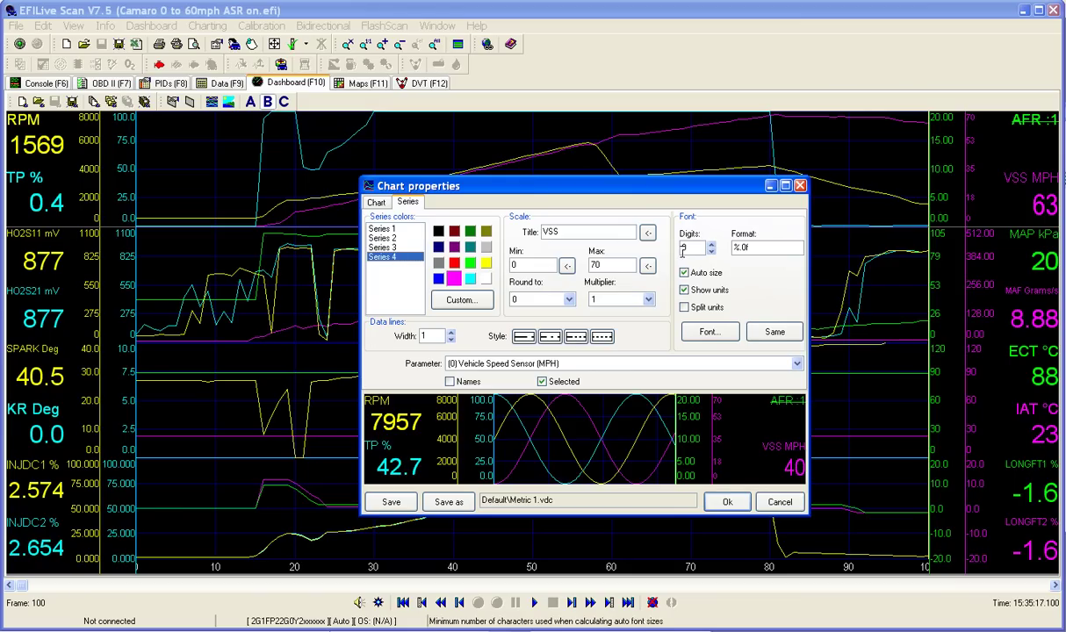
click(711, 245)
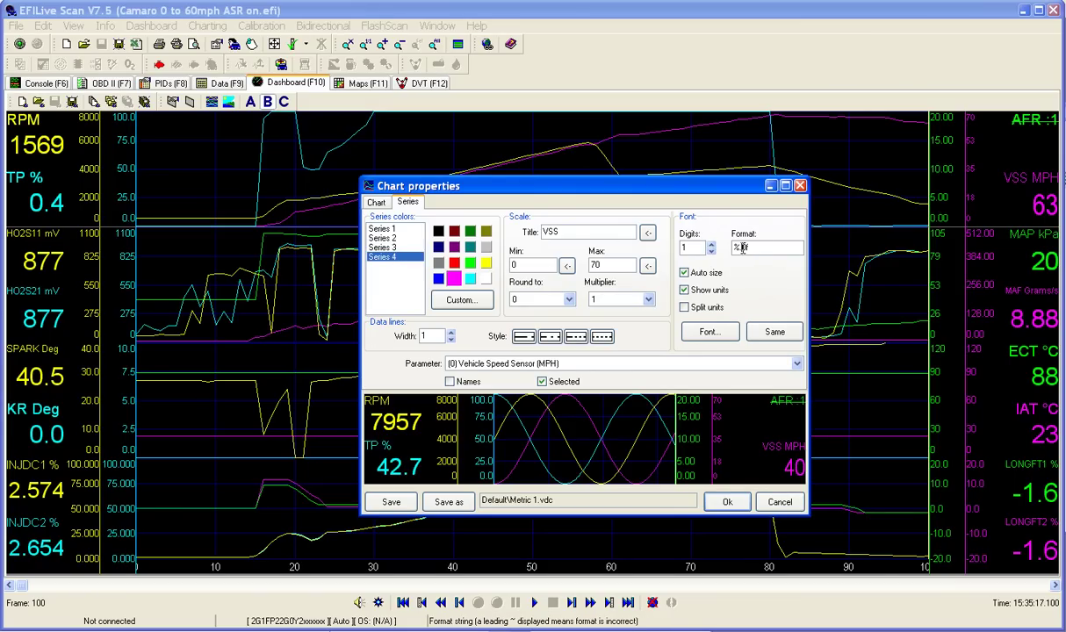
click(742, 248)
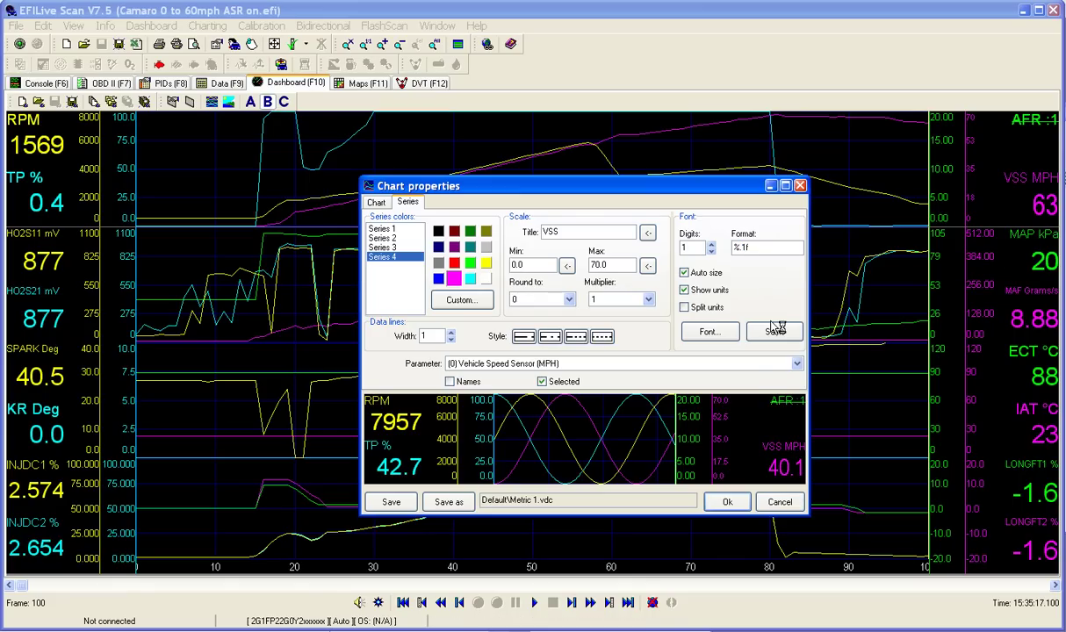
click(785, 501)
click(727, 502)
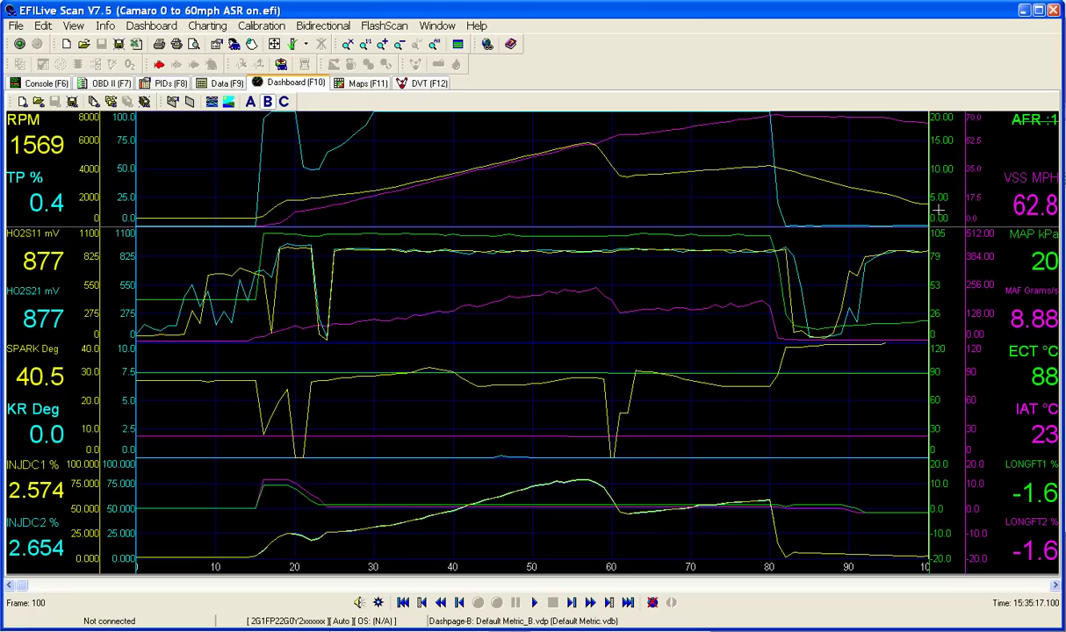
right_click(1022, 202)
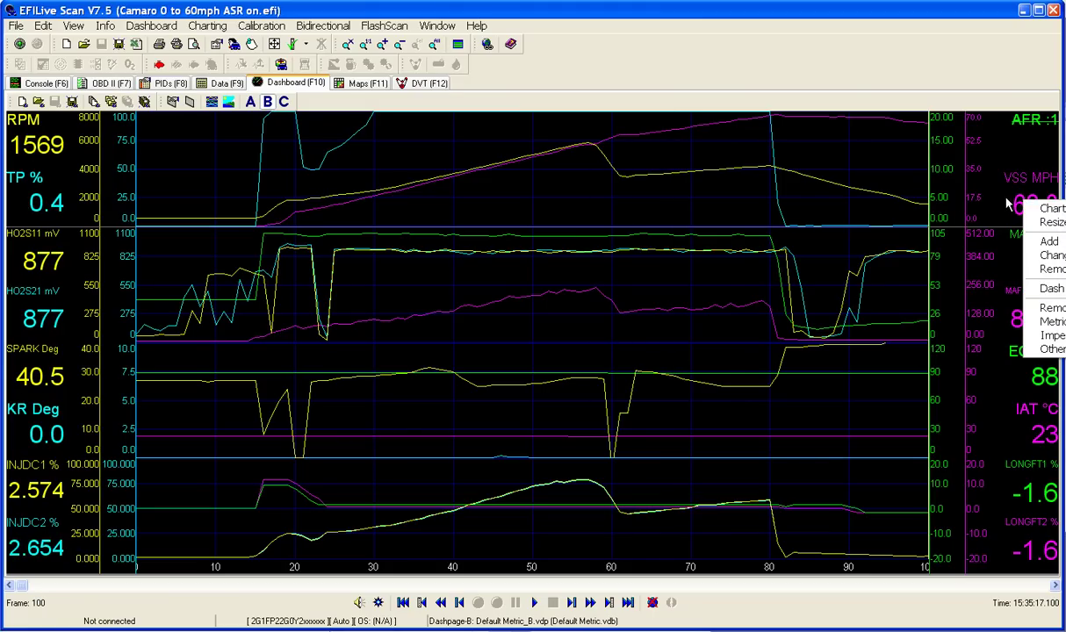
click(630, 273)
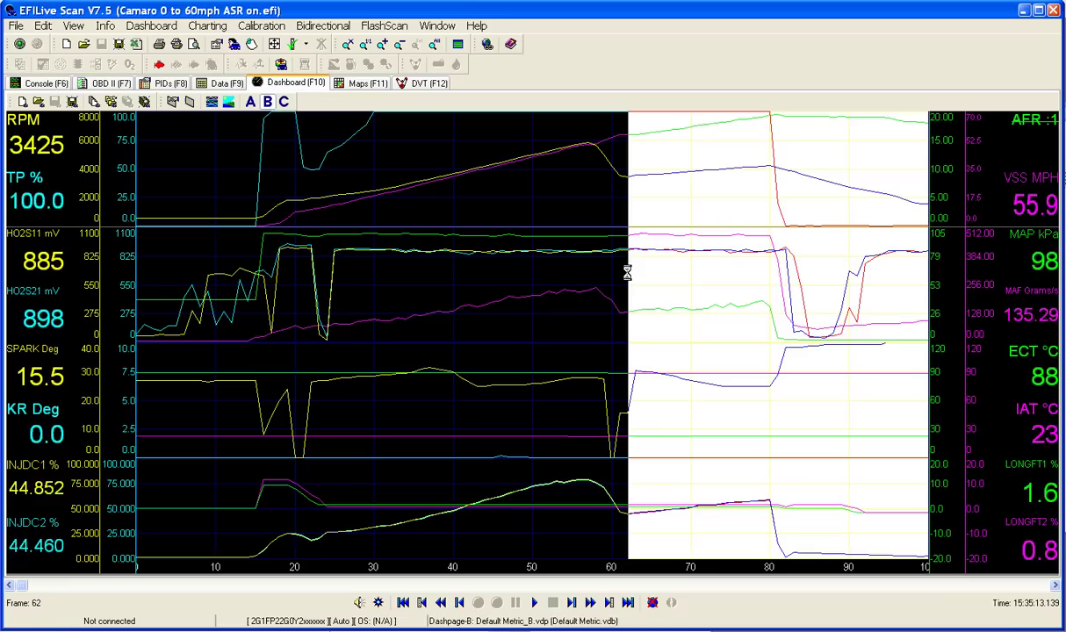
click(543, 338)
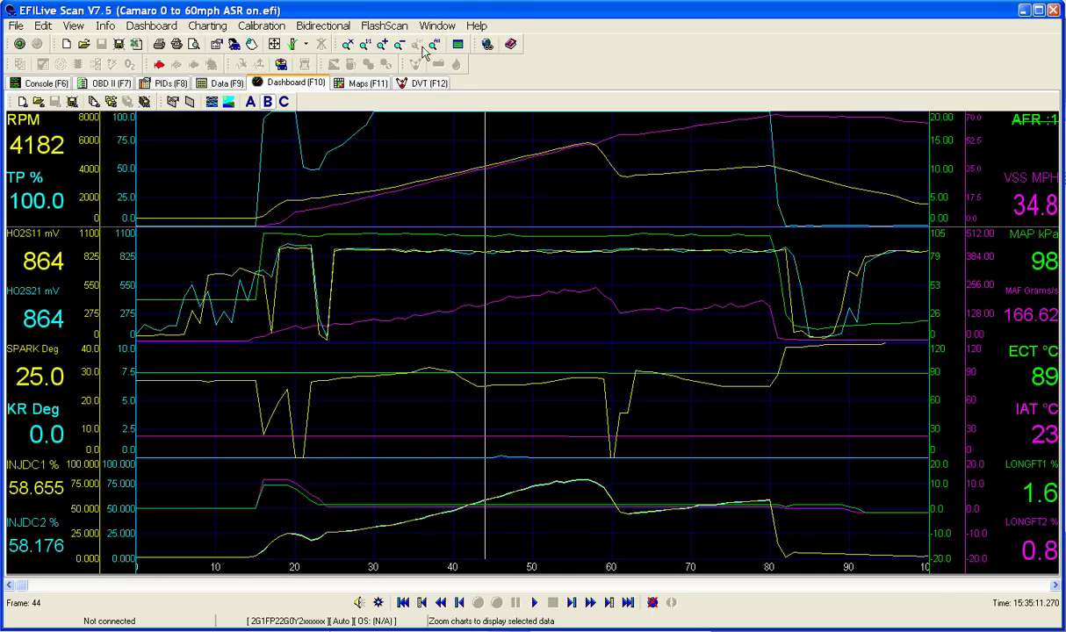
Fit the whole ASR on log into the charts and examine the oxygen sensor traces over frames 146 to 199
click(432, 46)
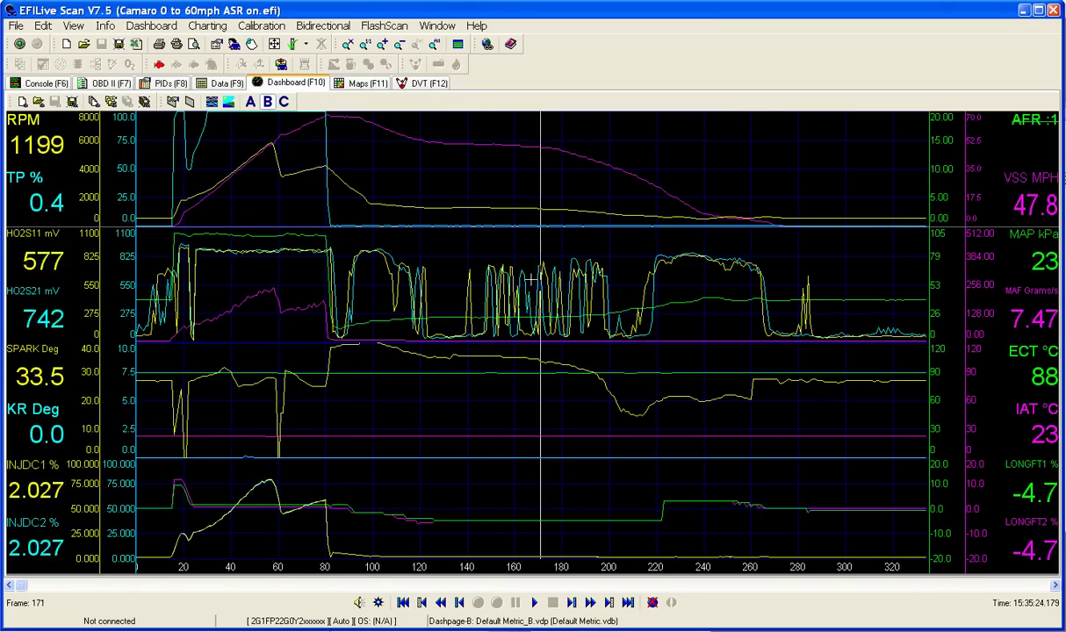
drag(481, 290, 607, 275)
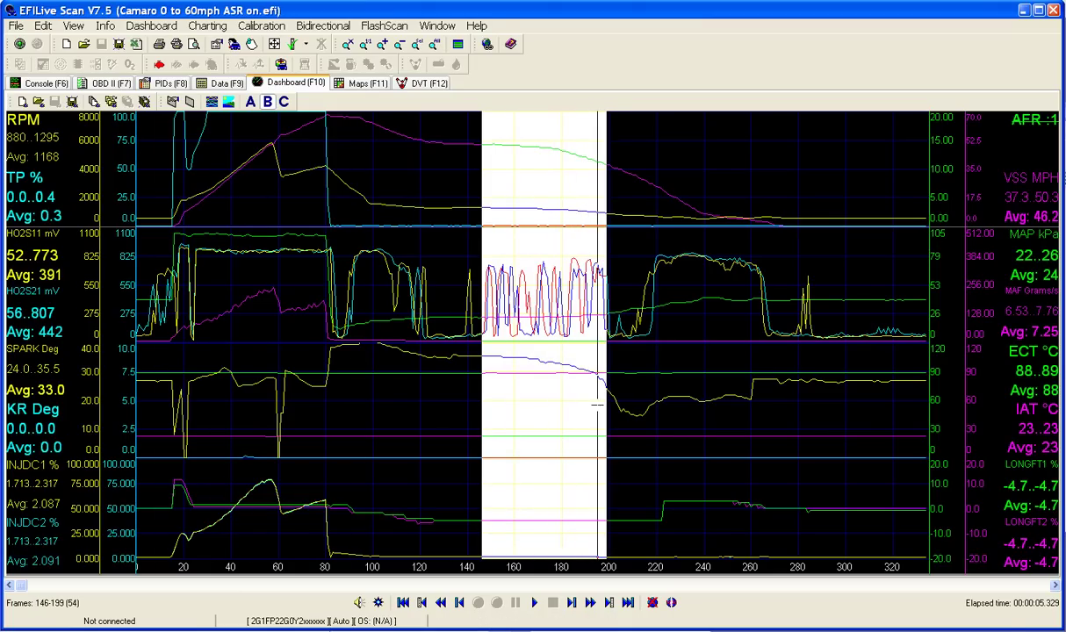
click(638, 409)
drag(679, 421, 132, 395)
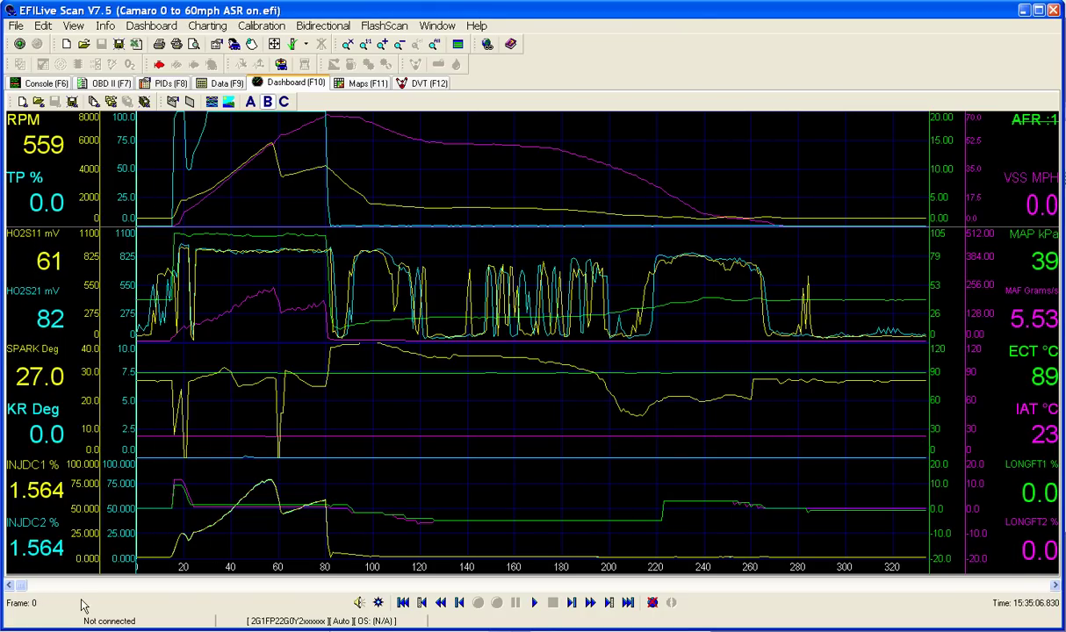